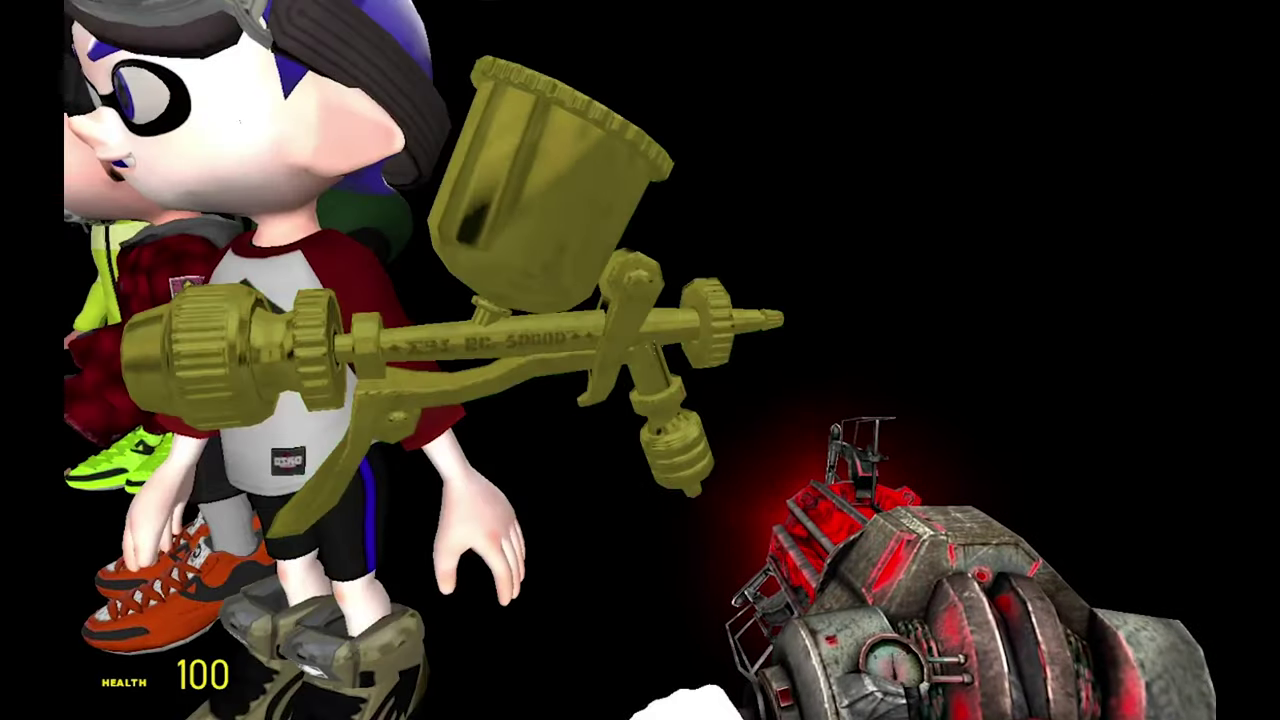
Step: Raise the goggled boy's right arm toward the airbrush weapon with Ragdoll Mover and curl its fingers with Finger Poser
key("q")
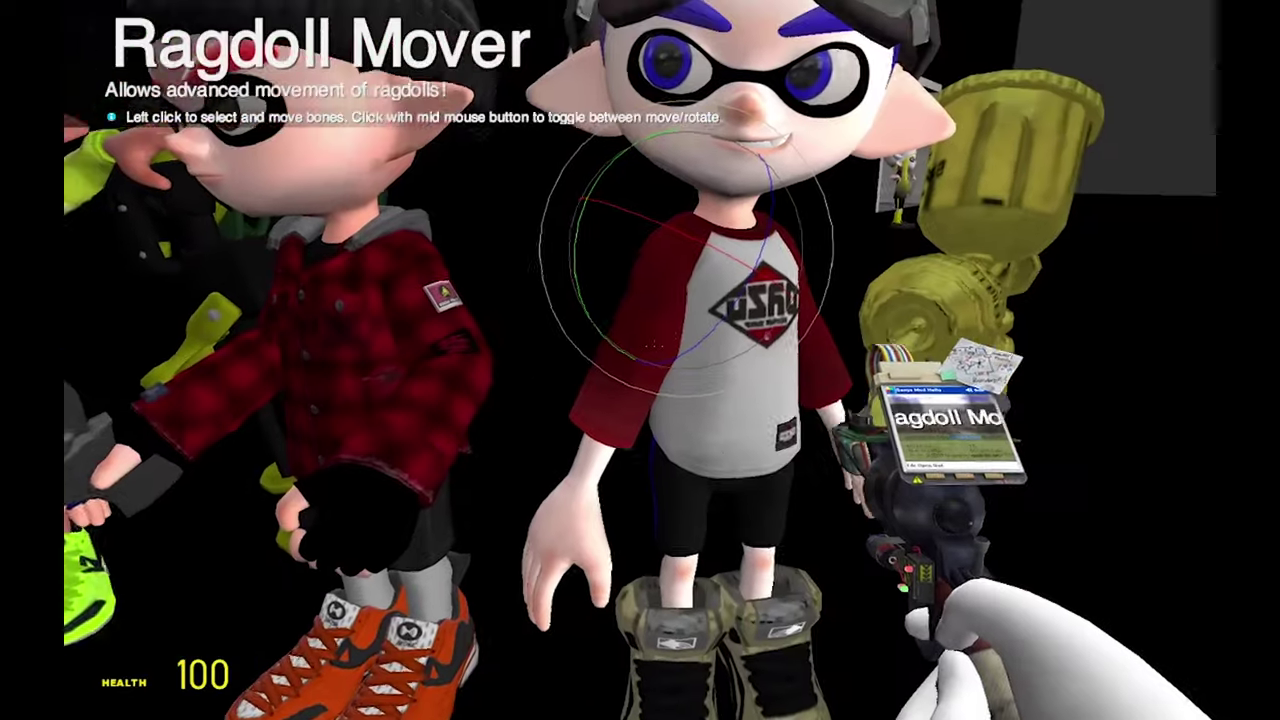
key("c")
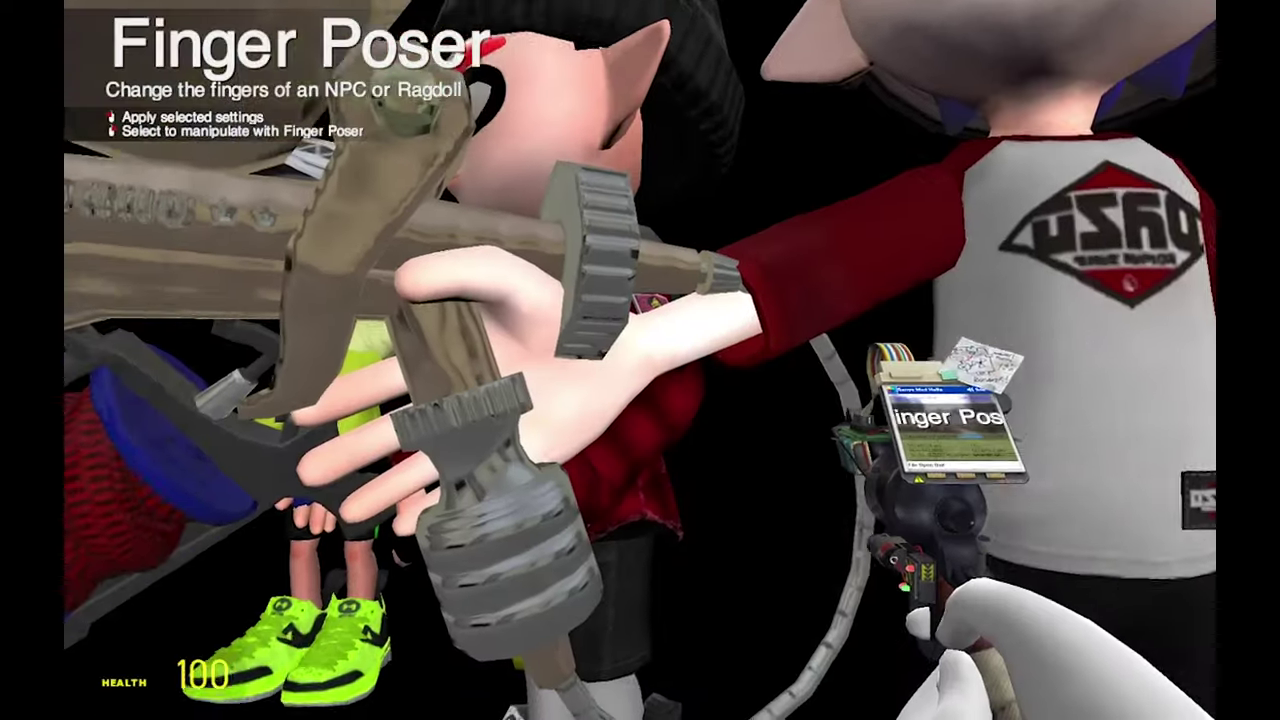
key("c")
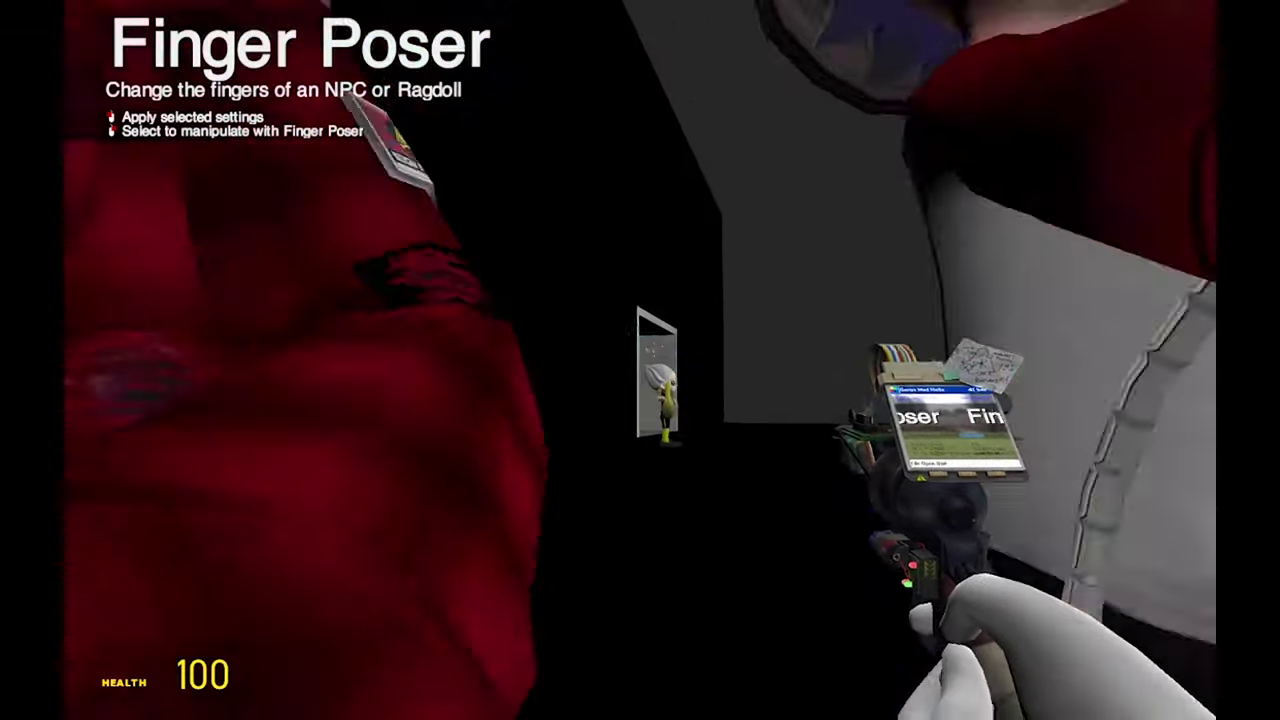
key("c")
Step: Move and rotate the goggled boy's right arm and hand bones with Ragdoll Mover so the hand grips the airbrush weapon
middle_click(640, 360)
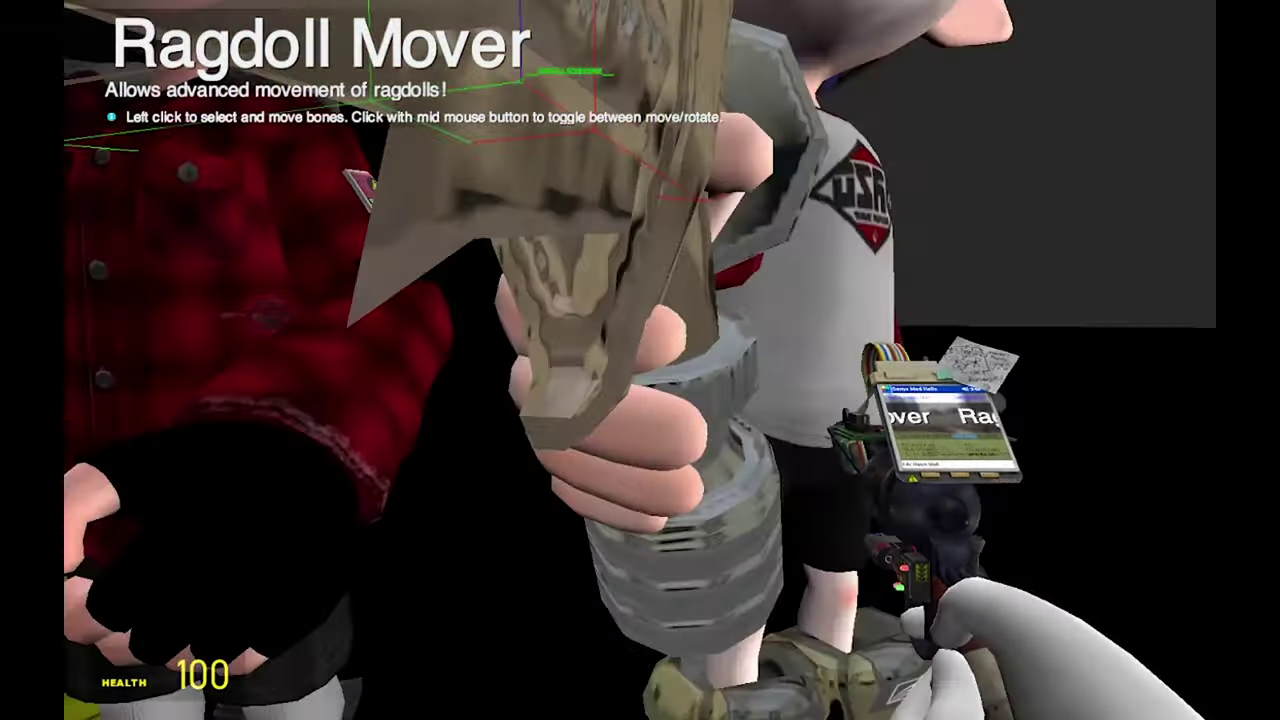
key("q")
key("q")
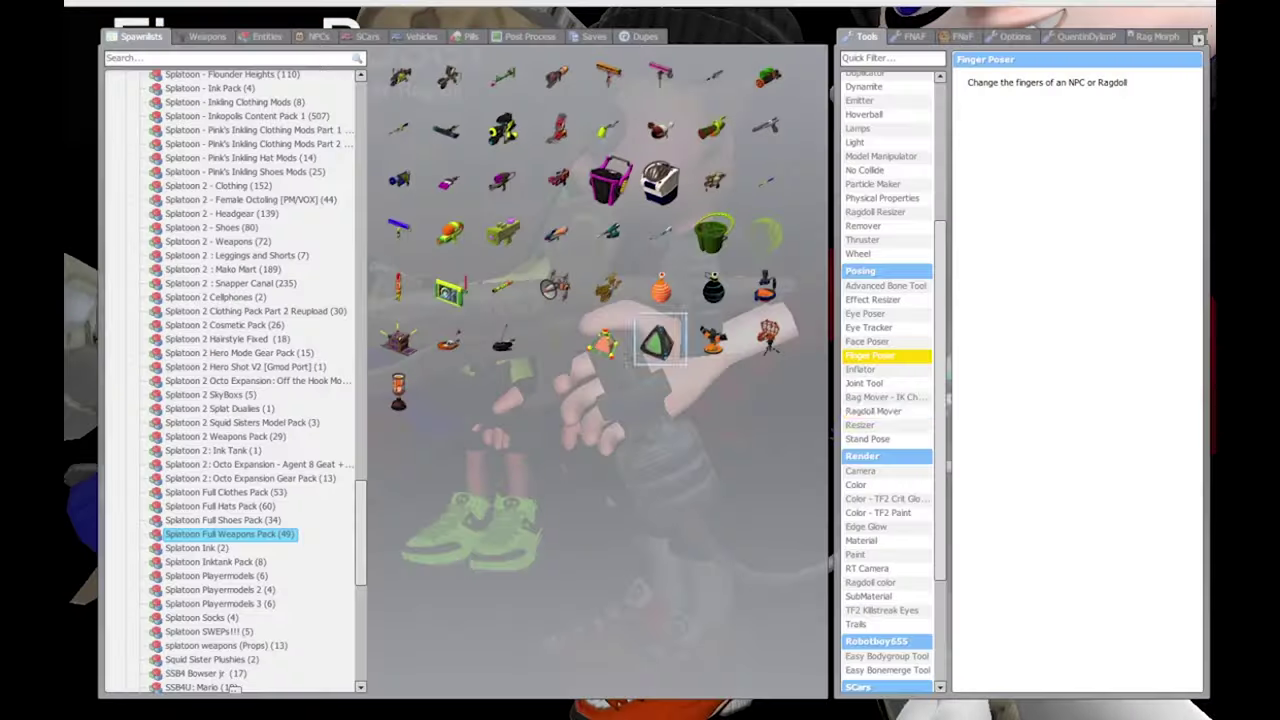
left_click(814, 349)
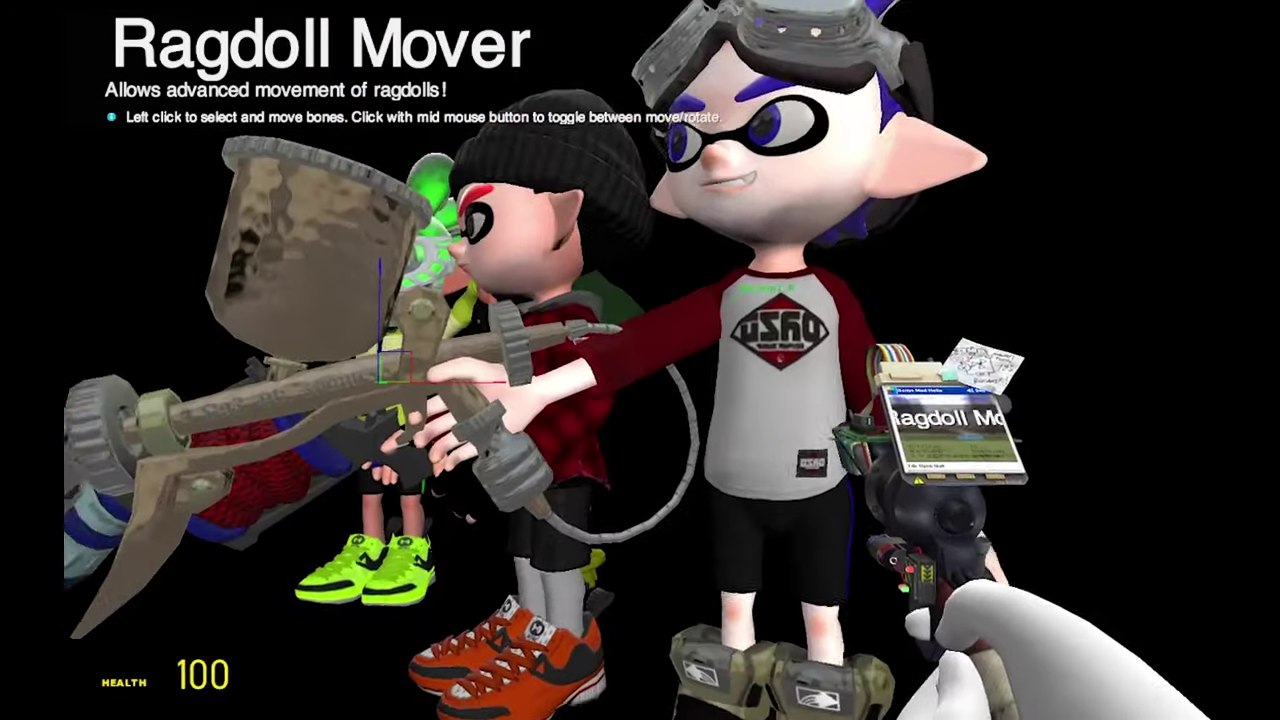
left_click(640, 360)
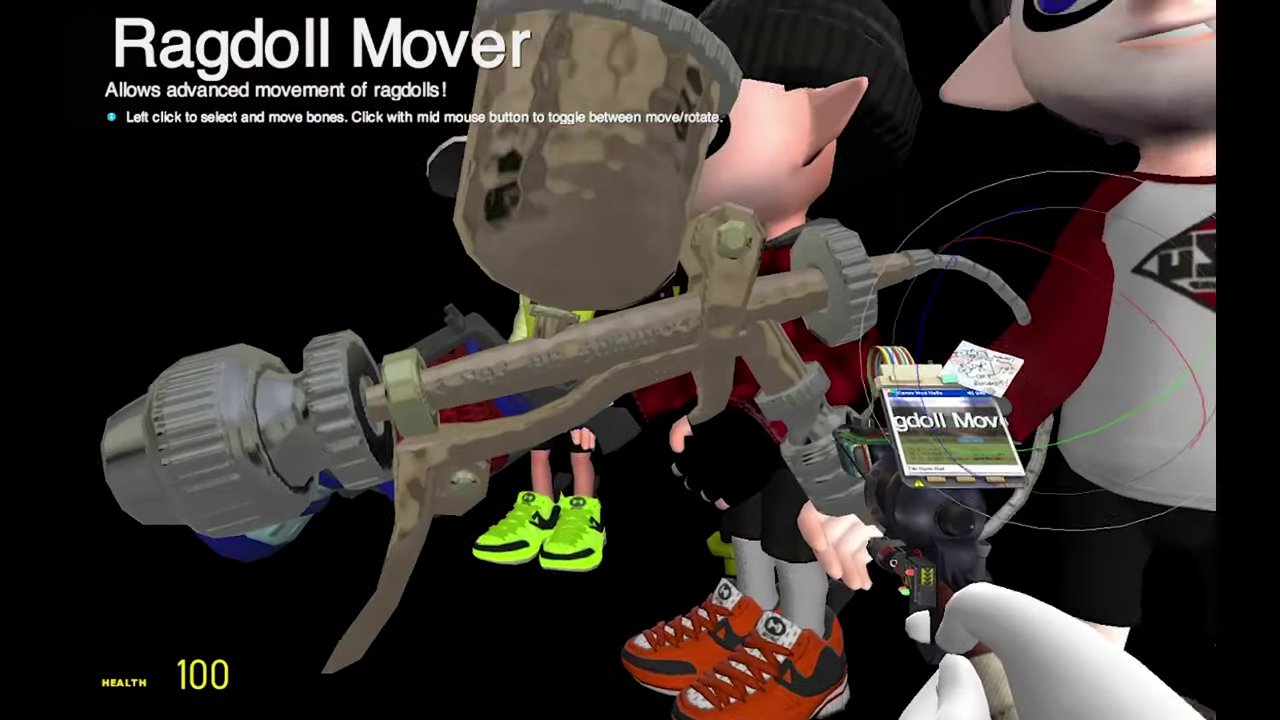
left_click(640, 360)
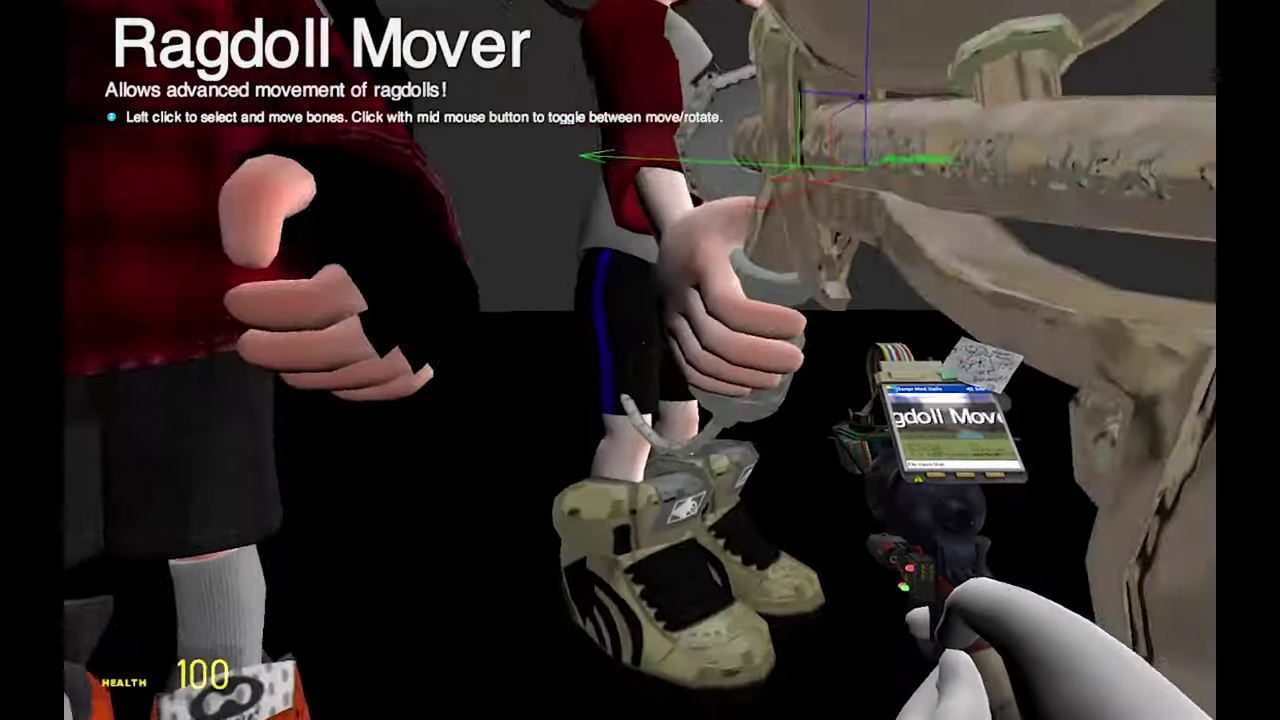
key("s")
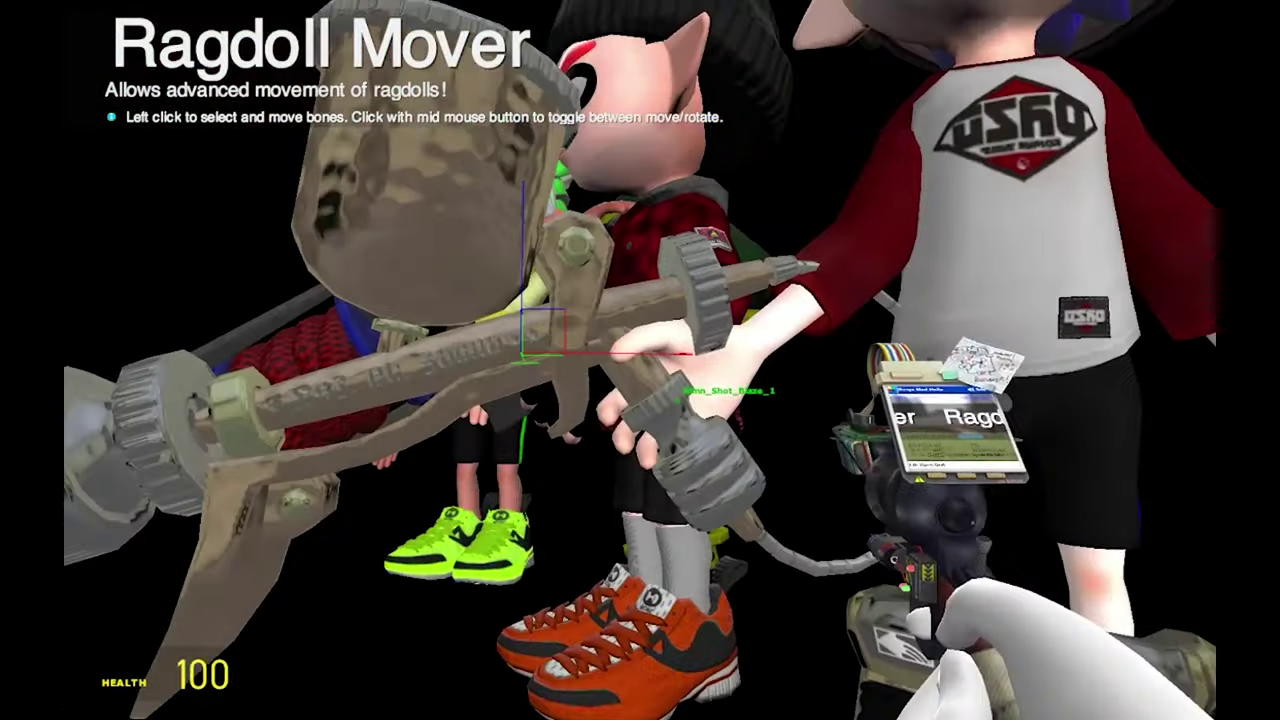
key("s")
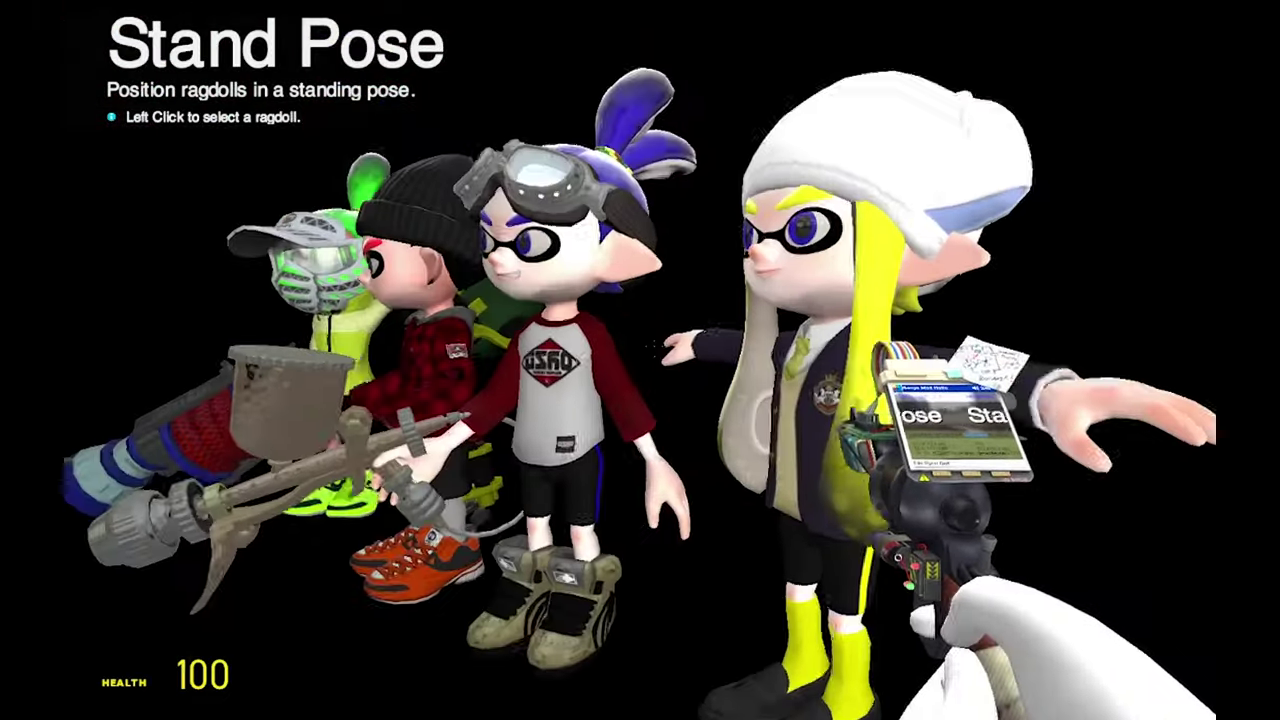
Step: Put the yellow-haired girl in a standing pose beside the goggled boy and switch the tool to Ragdoll Mover
key("q")
key("c")
right_click(644, 350)
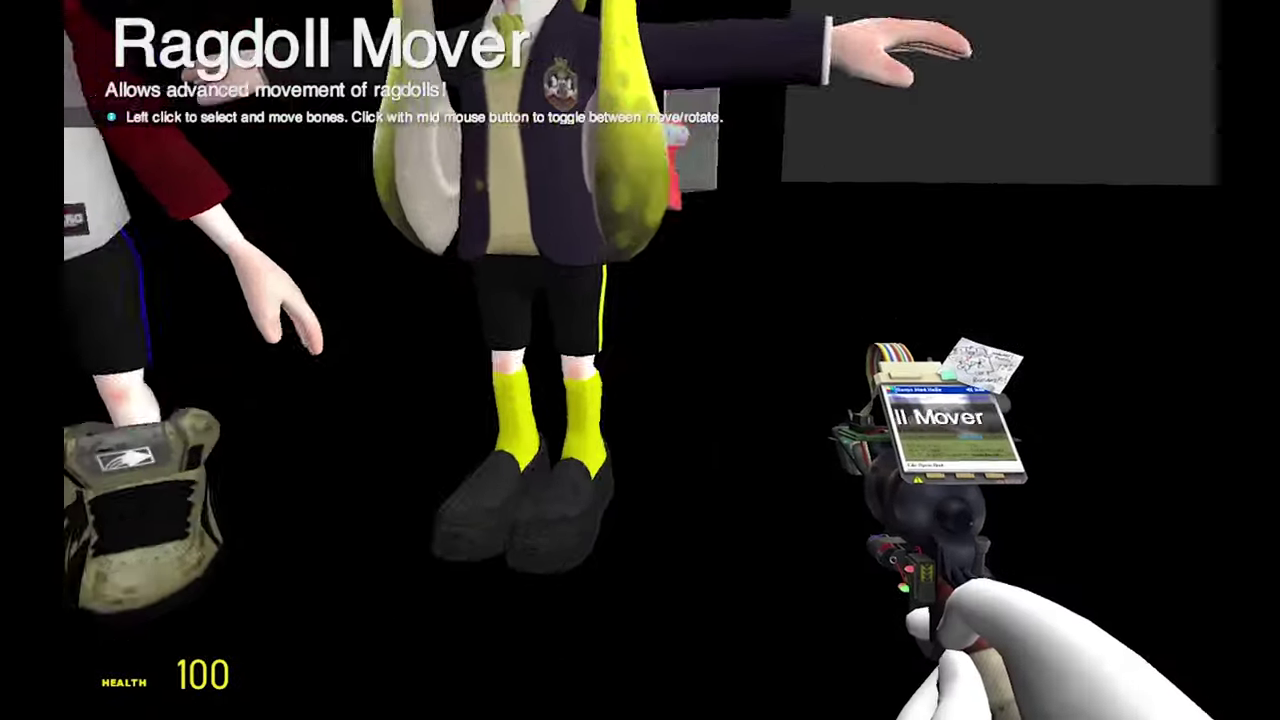
Step: Bend the masked green-haired boy's left thumb onto the weapon beside him with Finger Poser
left_click(640, 360)
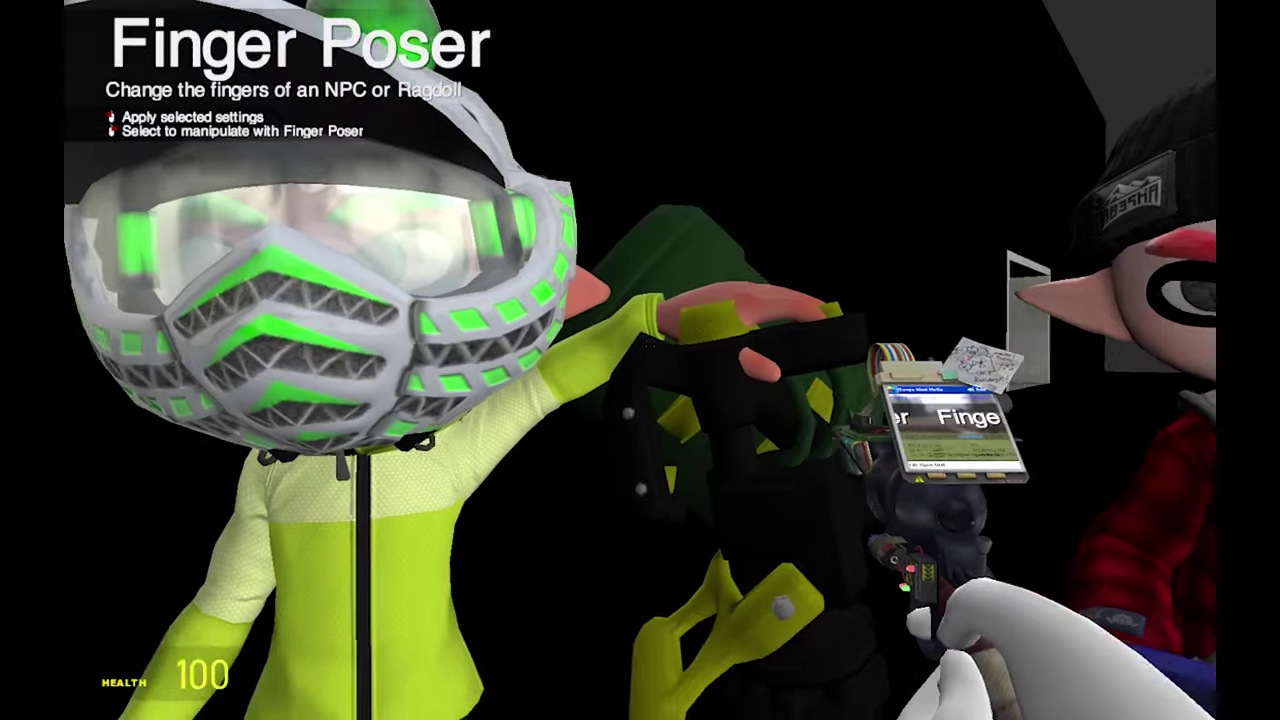
left_click(640, 360)
key("c")
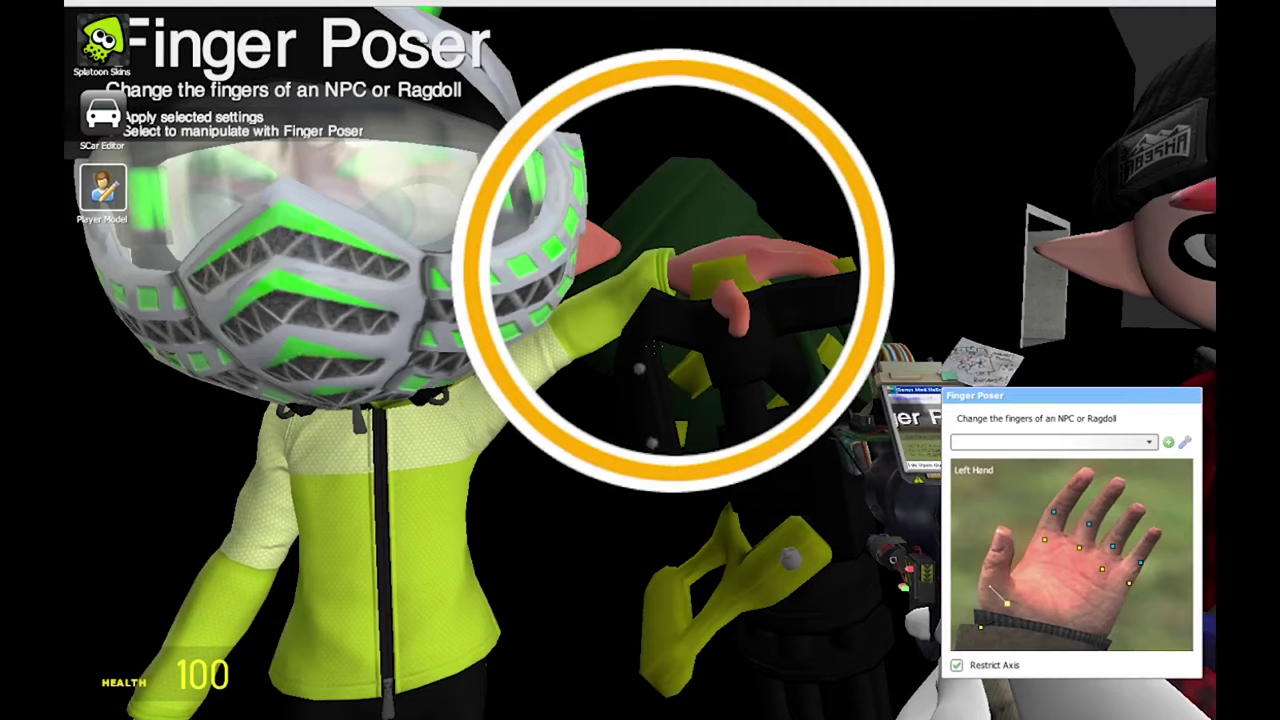
Step: Lower the yellow-haired girl's right arm, raise her left hand toward her chin with Ragdoll Mover, and curl that hand's fingers
key("q")
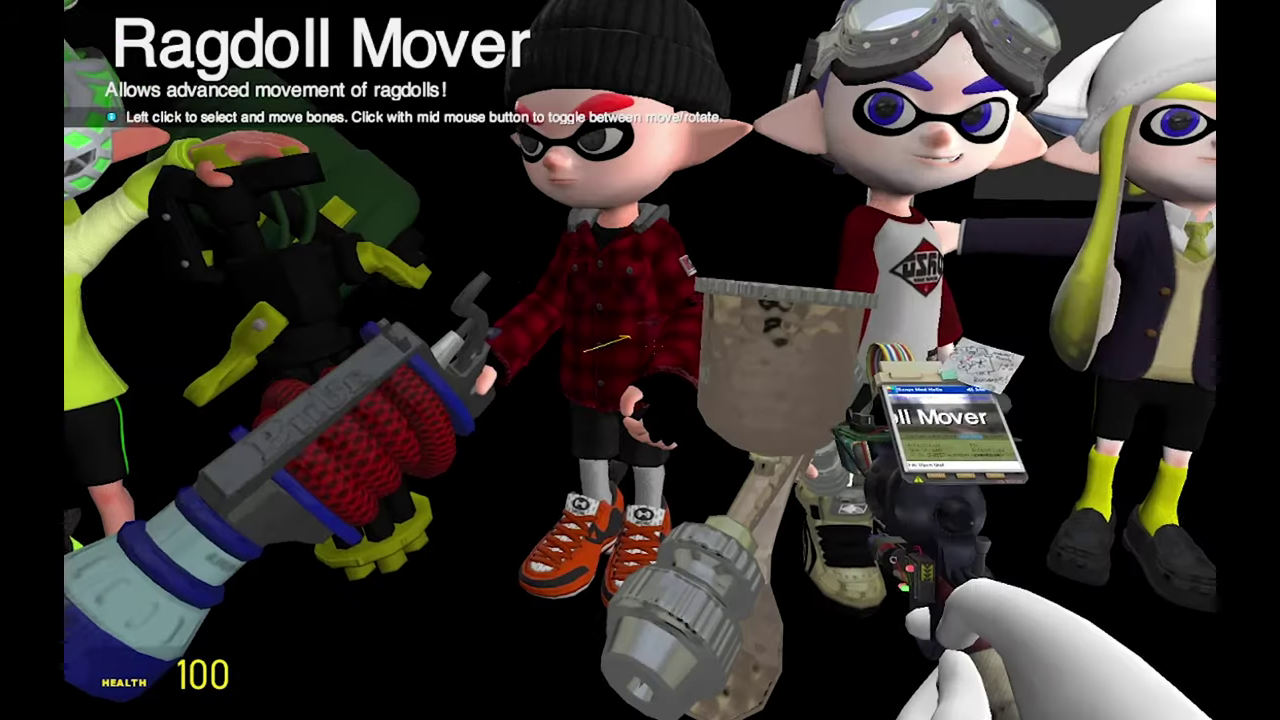
left_click(640, 360)
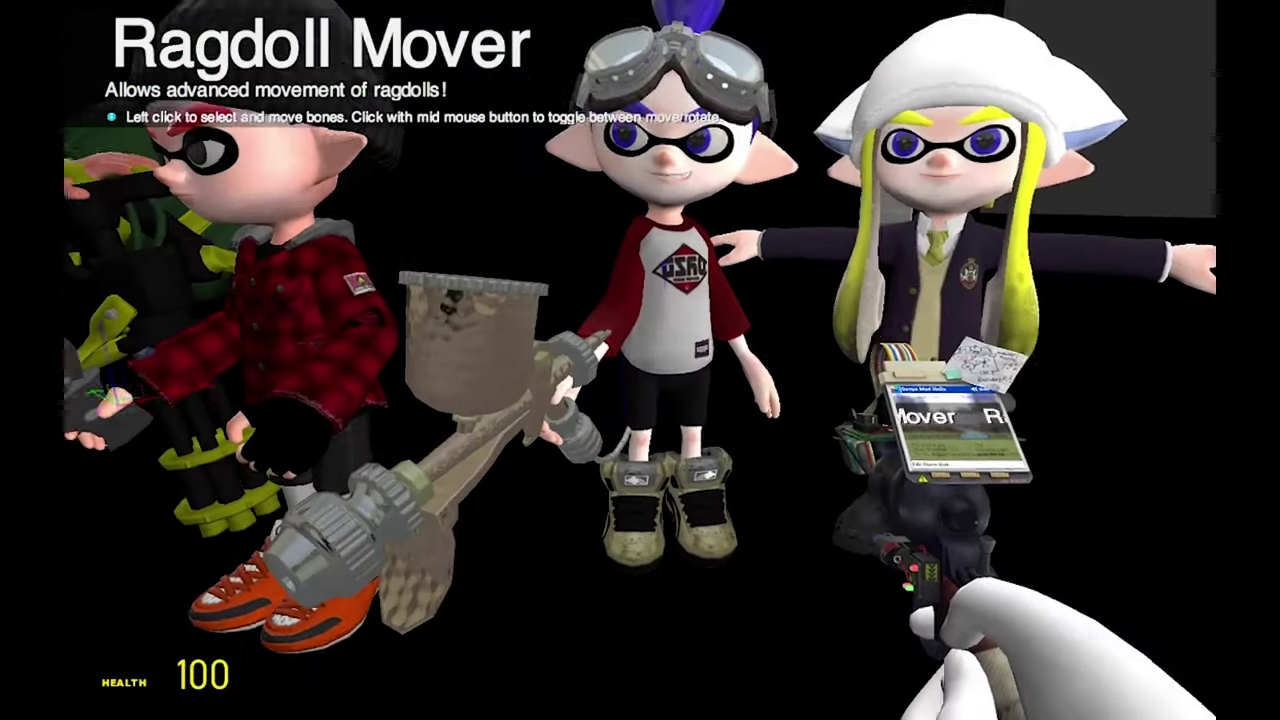
left_click(640, 360)
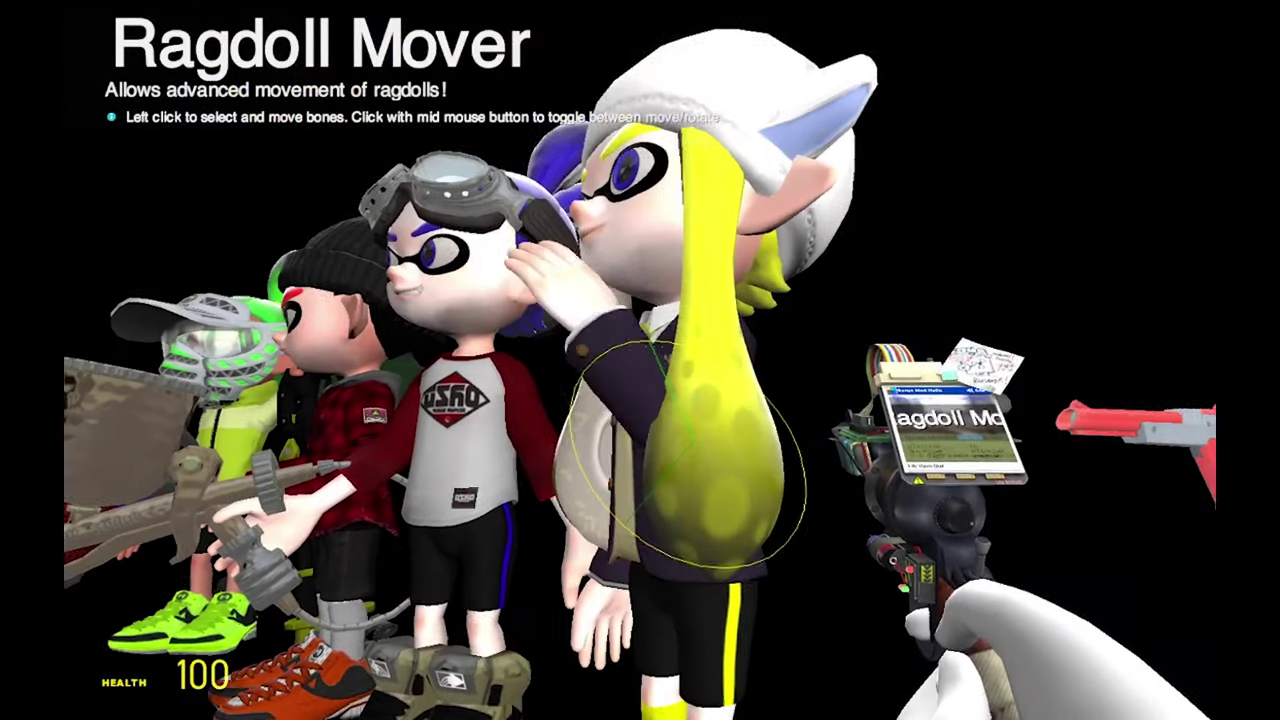
key("q")
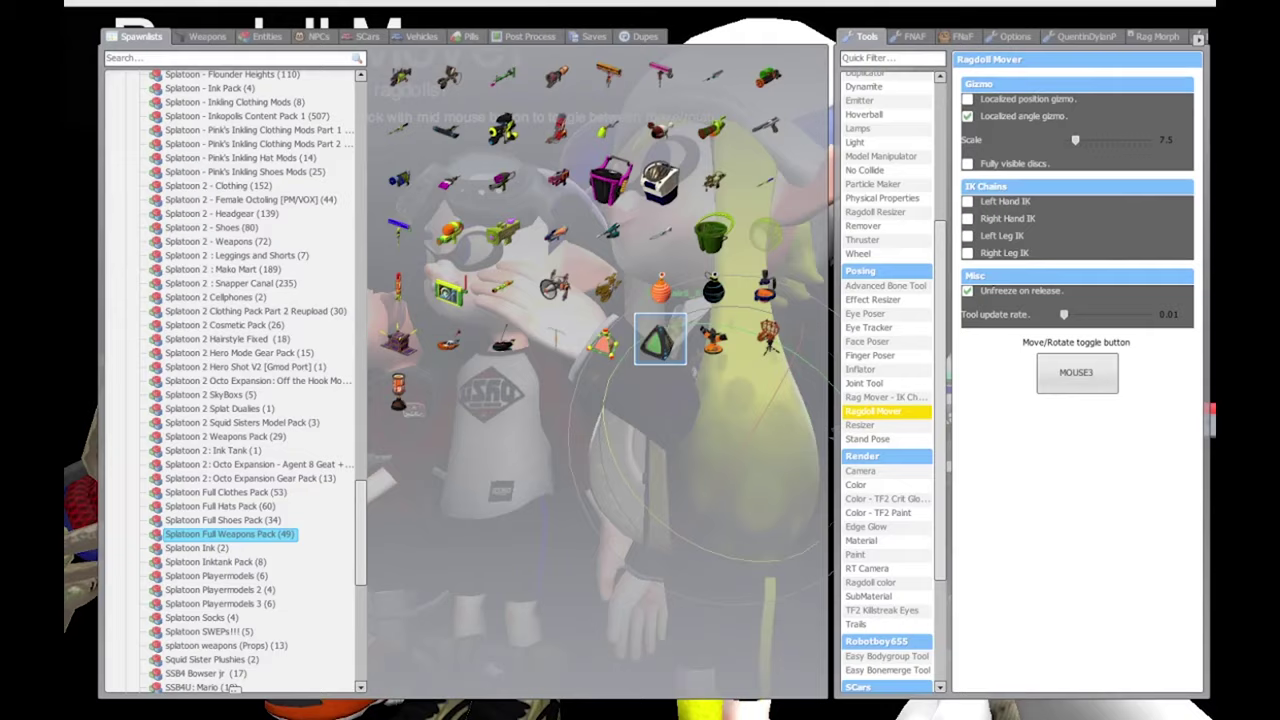
key("c")
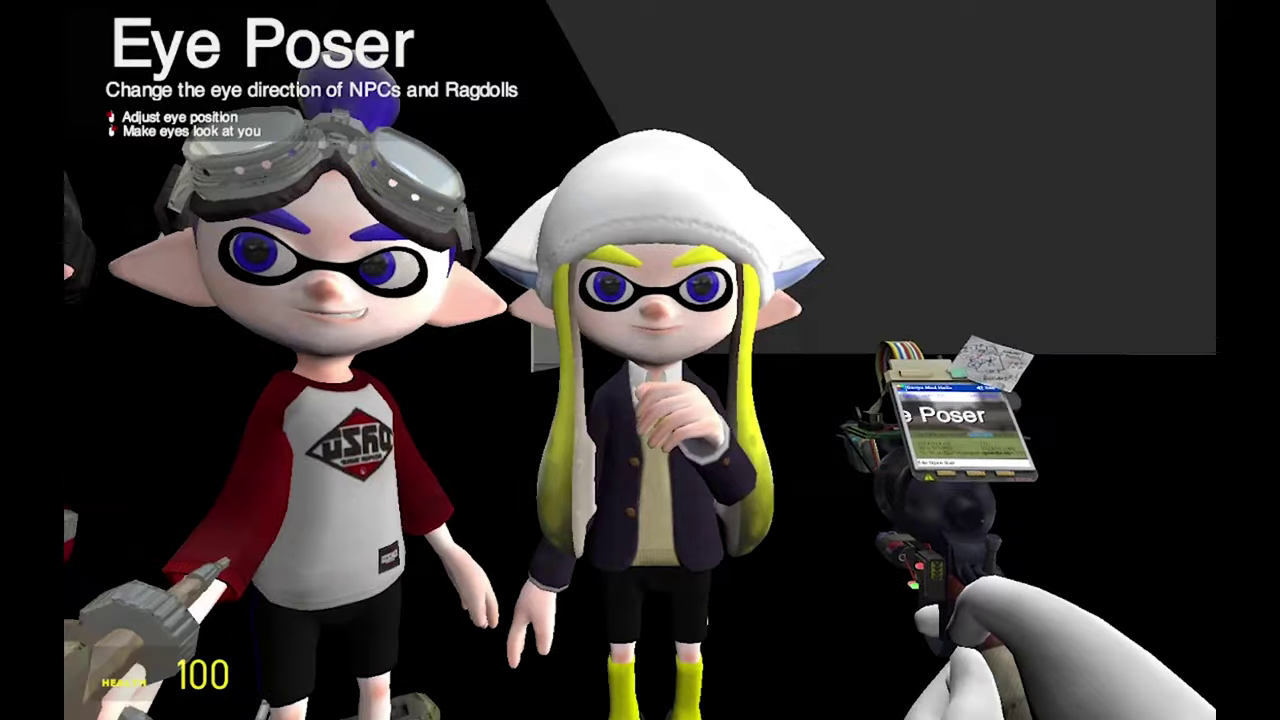
Step: Adjust the yellow-haired girl's eye direction and give her a toothy smile by raising the Face -Happy -Teeth expression
left_click(652, 372)
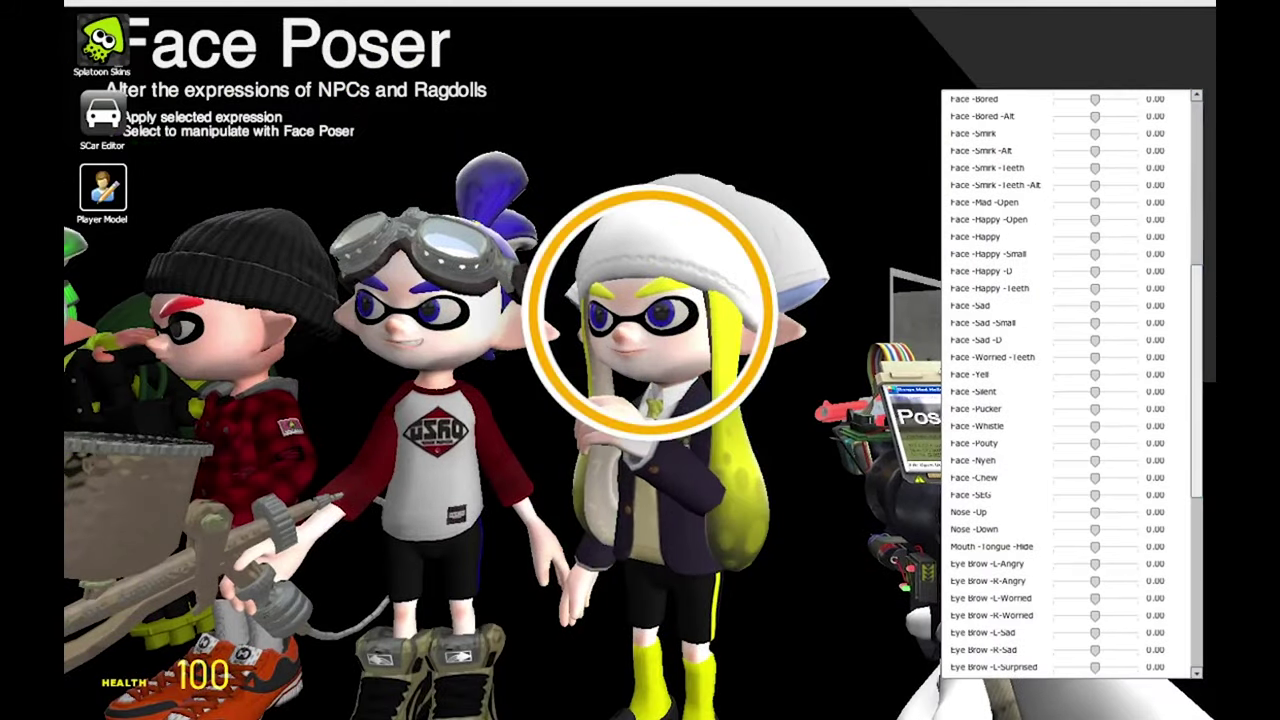
left_click_drag(1095, 288, 1137, 288)
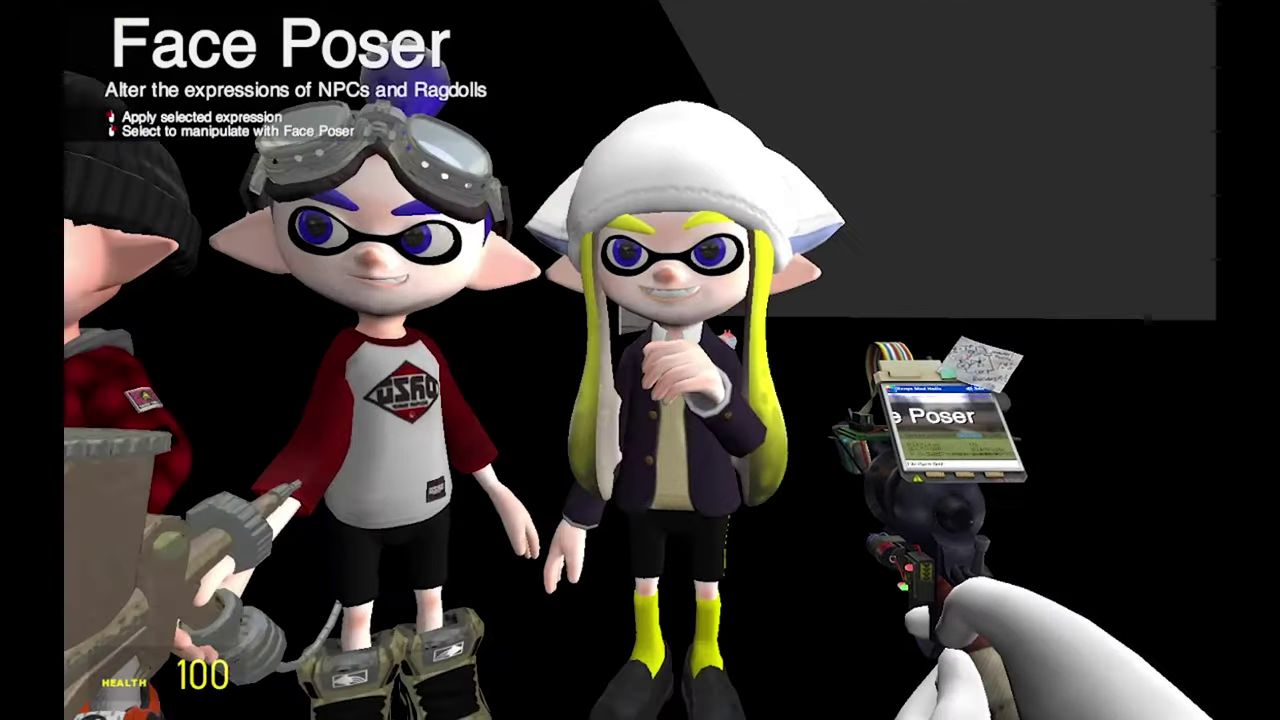
Step: Bring the red and grey Nintendo zapper to the yellow-haired girl and place it at her right hand
key("q")
left_click(909, 349)
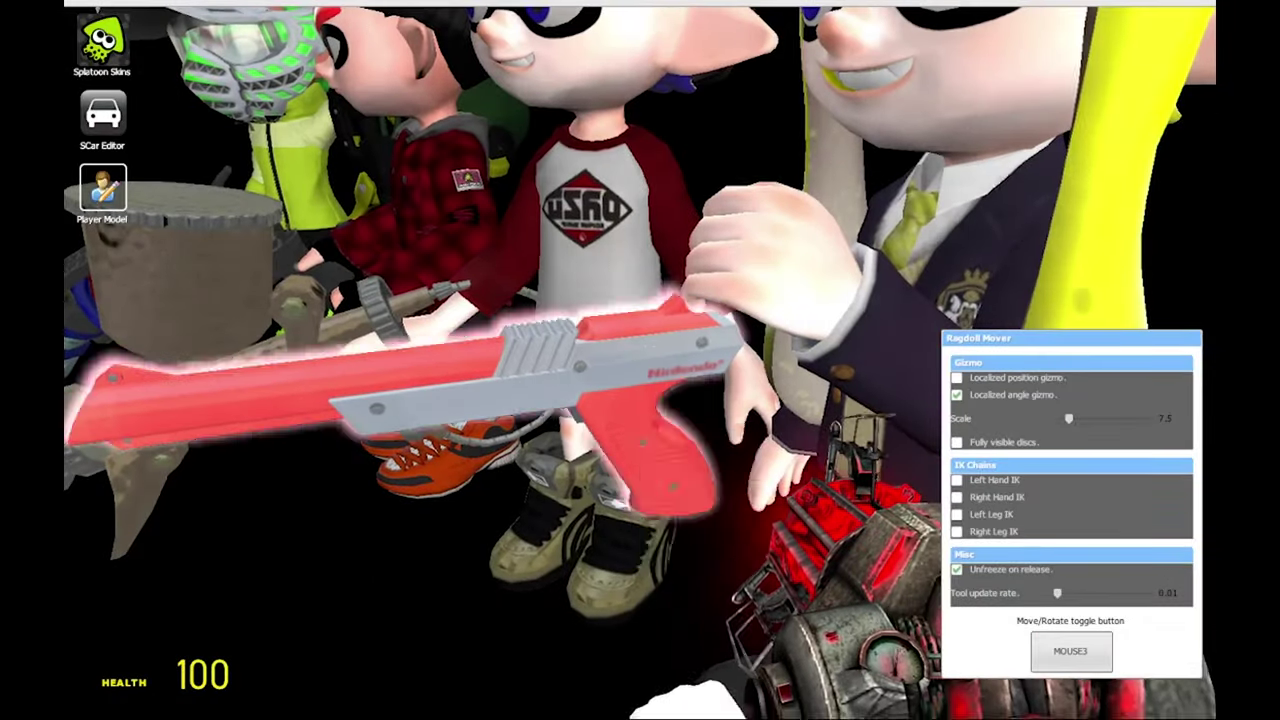
key("q")
key("w")
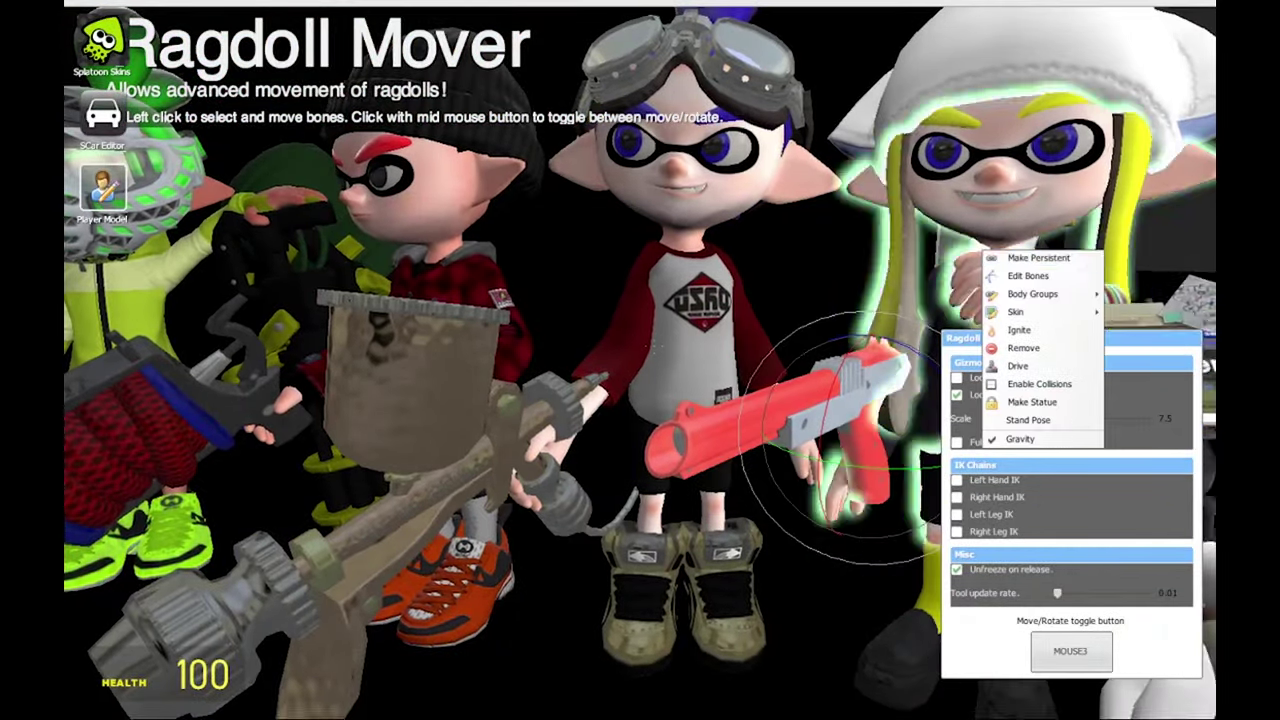
Step: Move and rotate the yellow-haired girl's right arm and hand bones with Ragdoll Mover to line up with the zapper's grip
key("q")
key("w")
key("s")
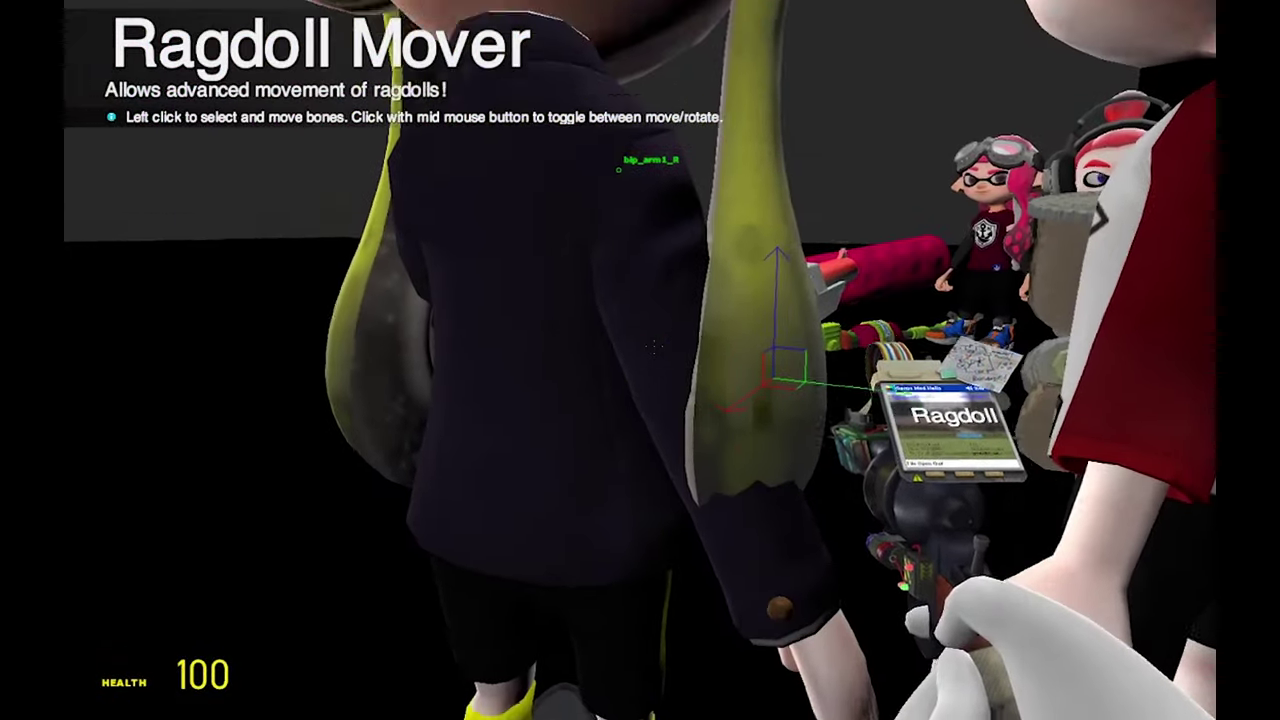
key("w")
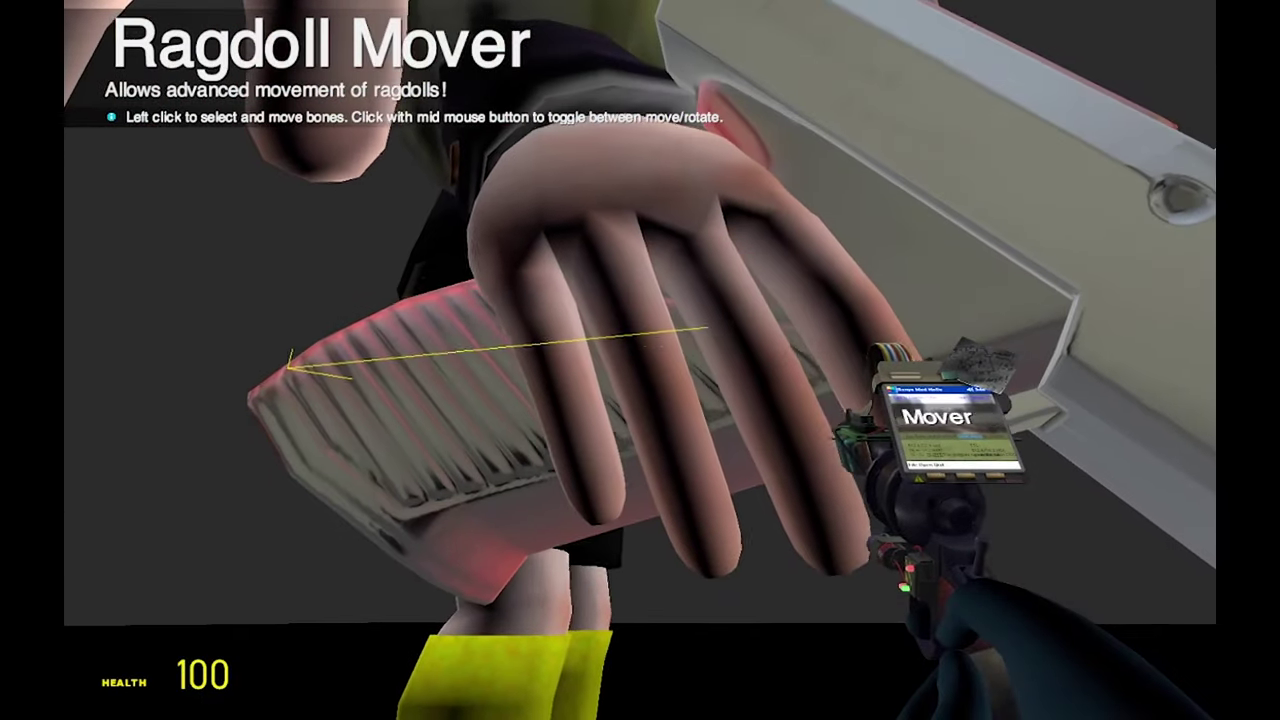
key("s")
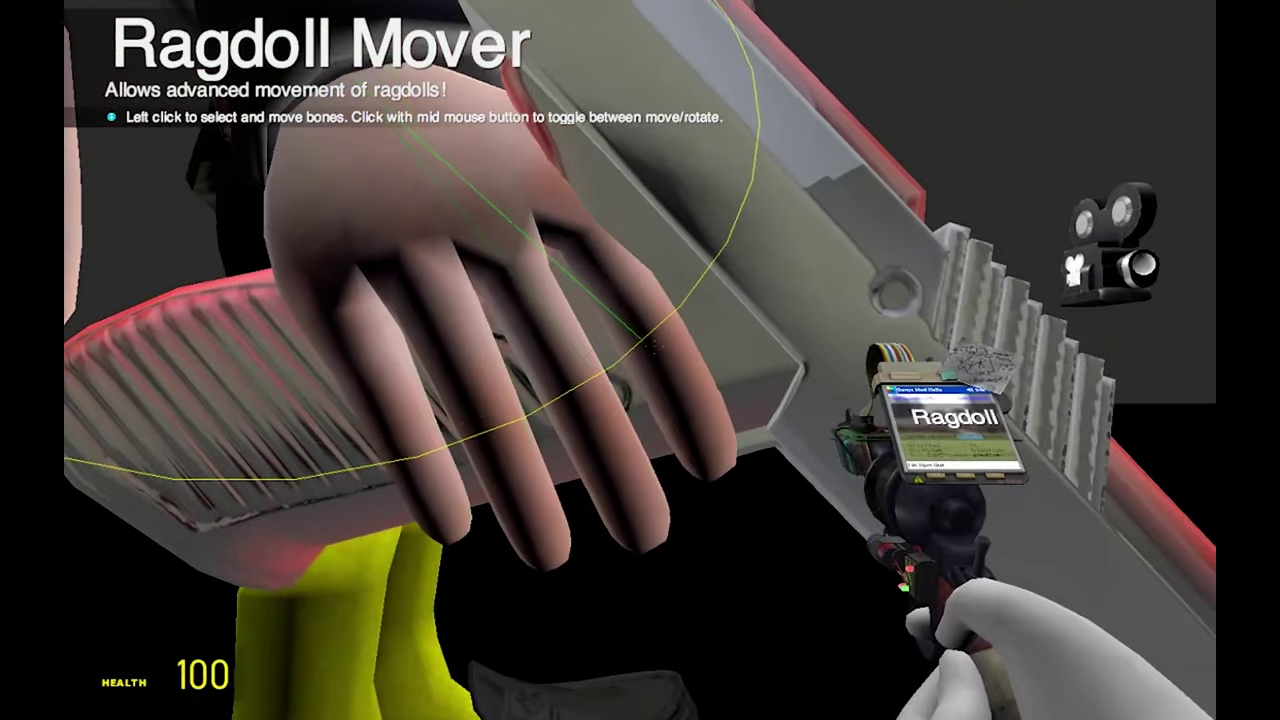
Step: Finish posing the girl's right hand on the zapper and capture a screenshot of both teams facing each other
key("q")
left_click(640, 360)
key("c")
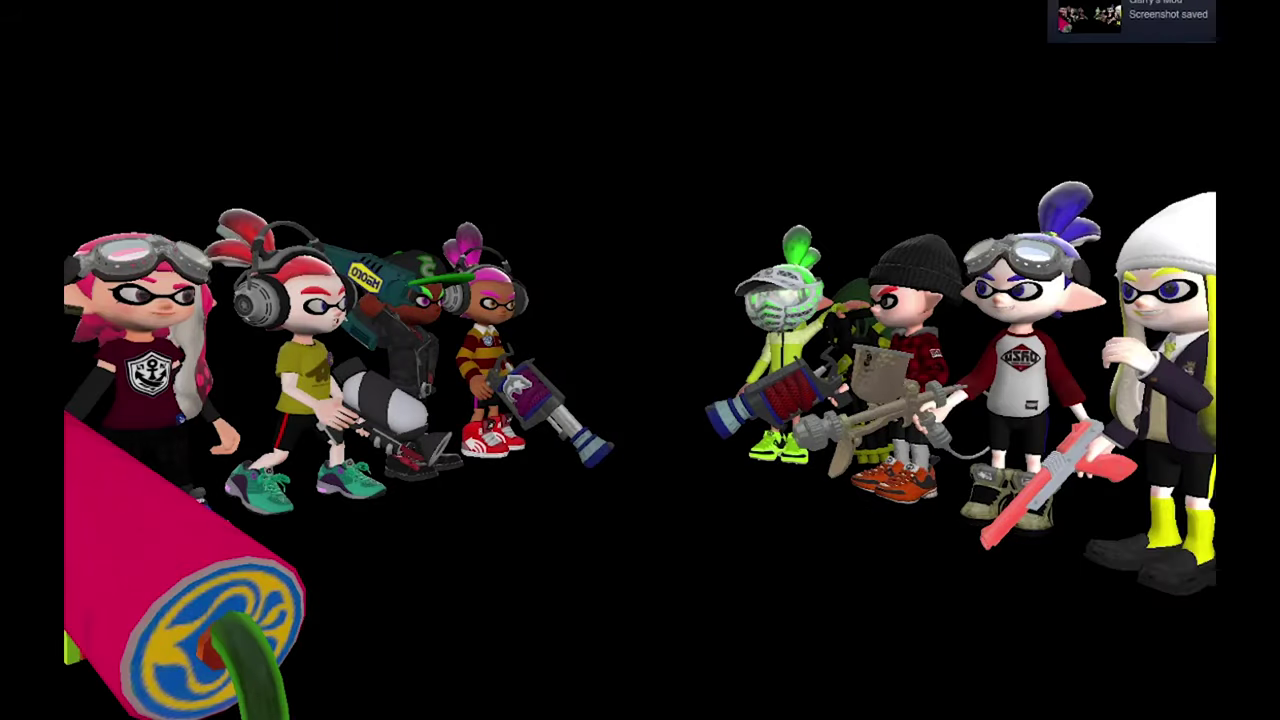
key("s")
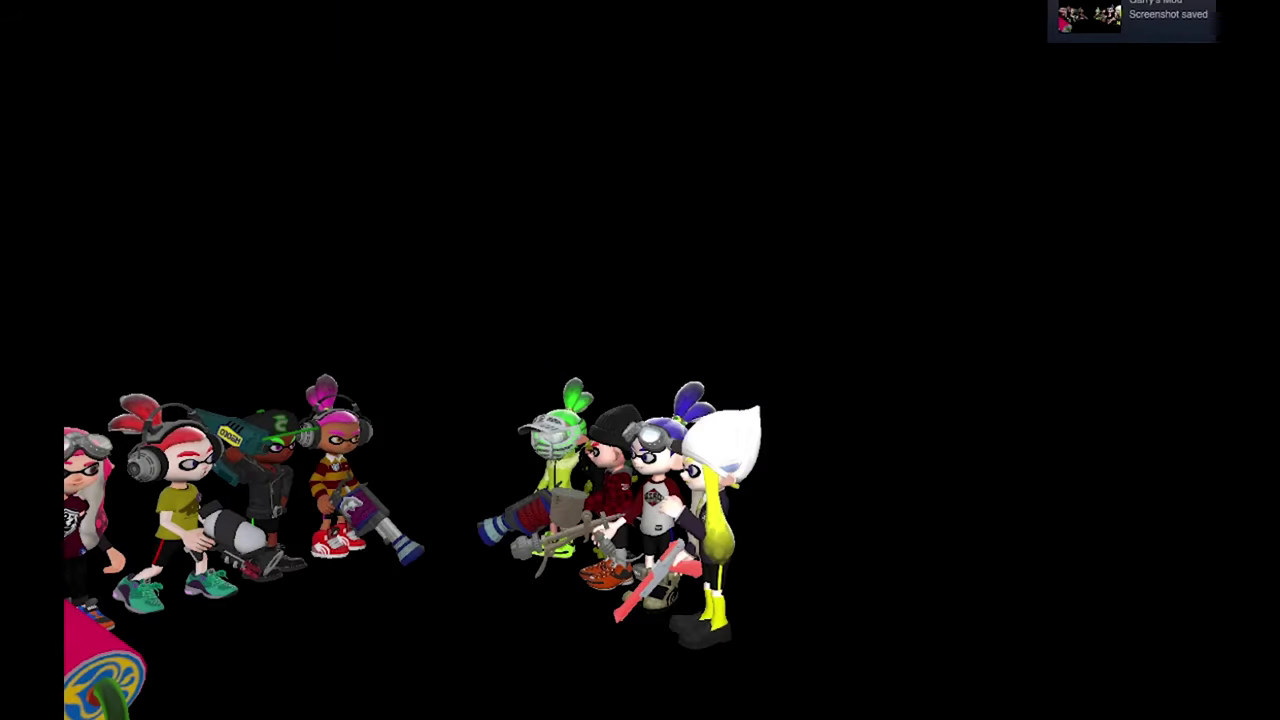
key("w")
key("s")
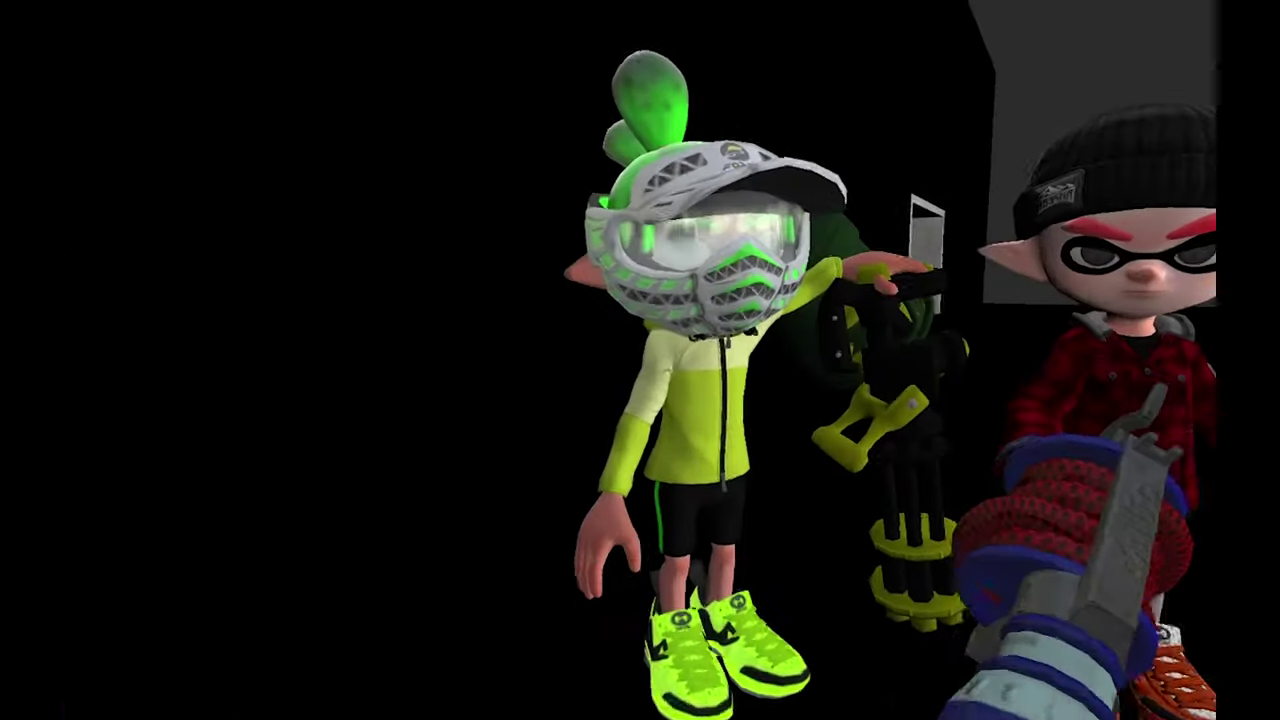
key("s")
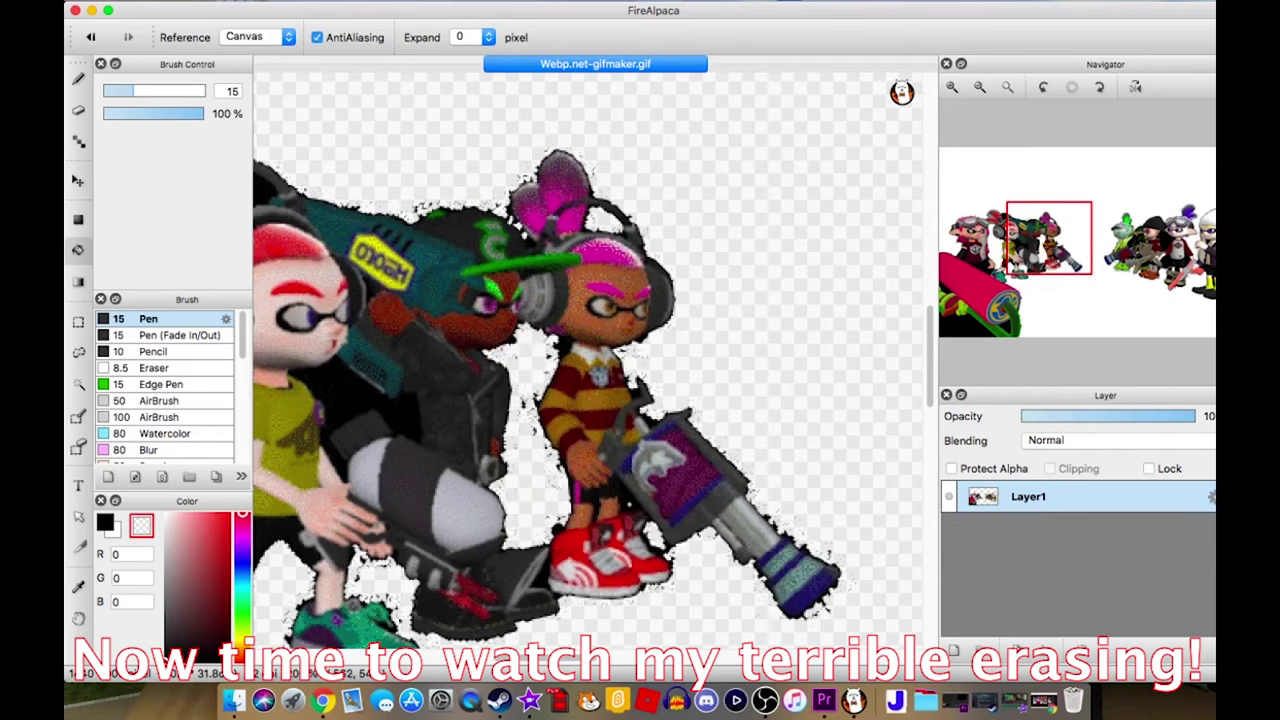
Step: Switch to FireAlpaca and examine the leftover background fringe around the team of characters beside the pink roller
scroll(588, 360, "left", 10)
scroll(588, 360, "down", 3)
scroll(588, 360, "right", 3)
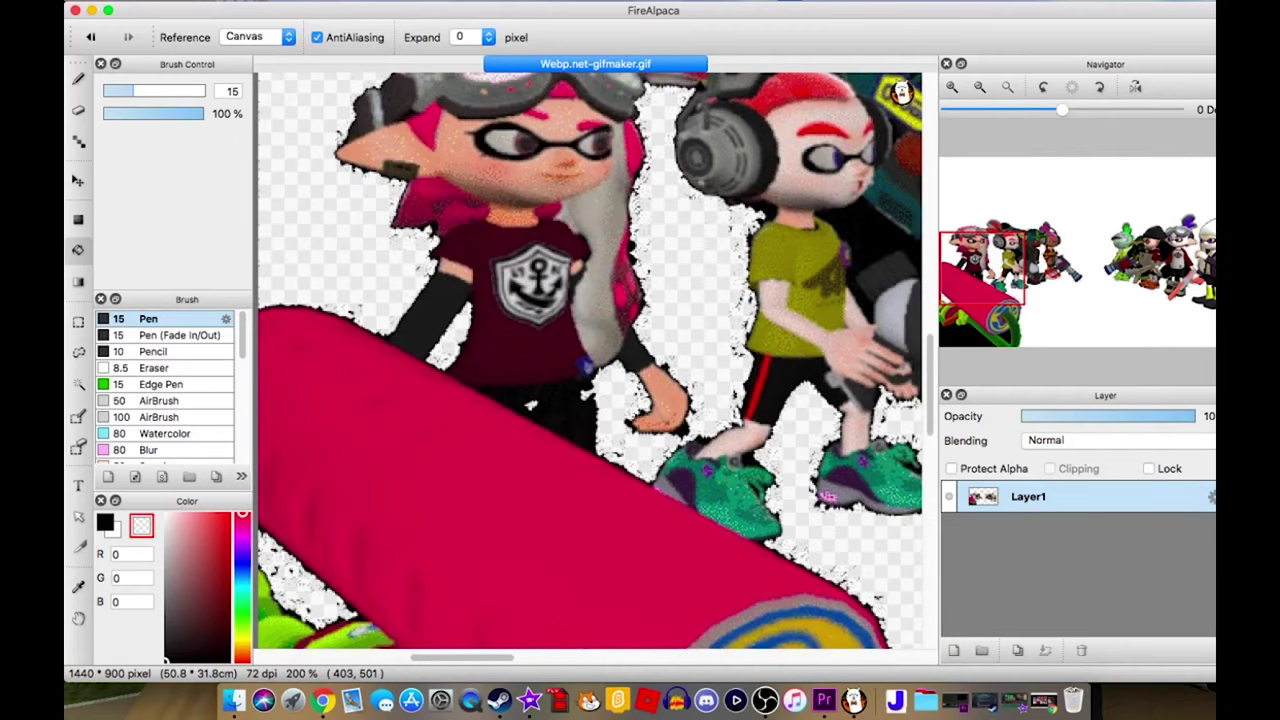
scroll(588, 360, "down", 10)
scroll(588, 360, "up", 10)
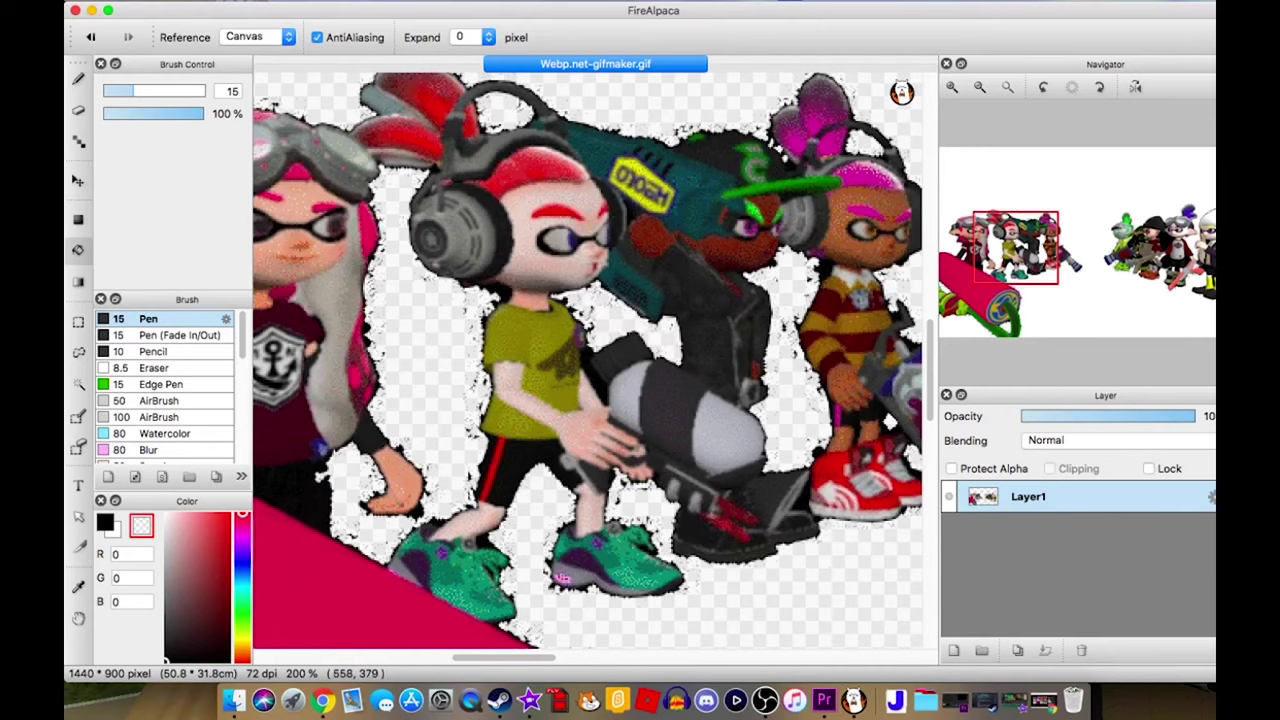
scroll(588, 360, "right", 5)
scroll(588, 360, "left", 10)
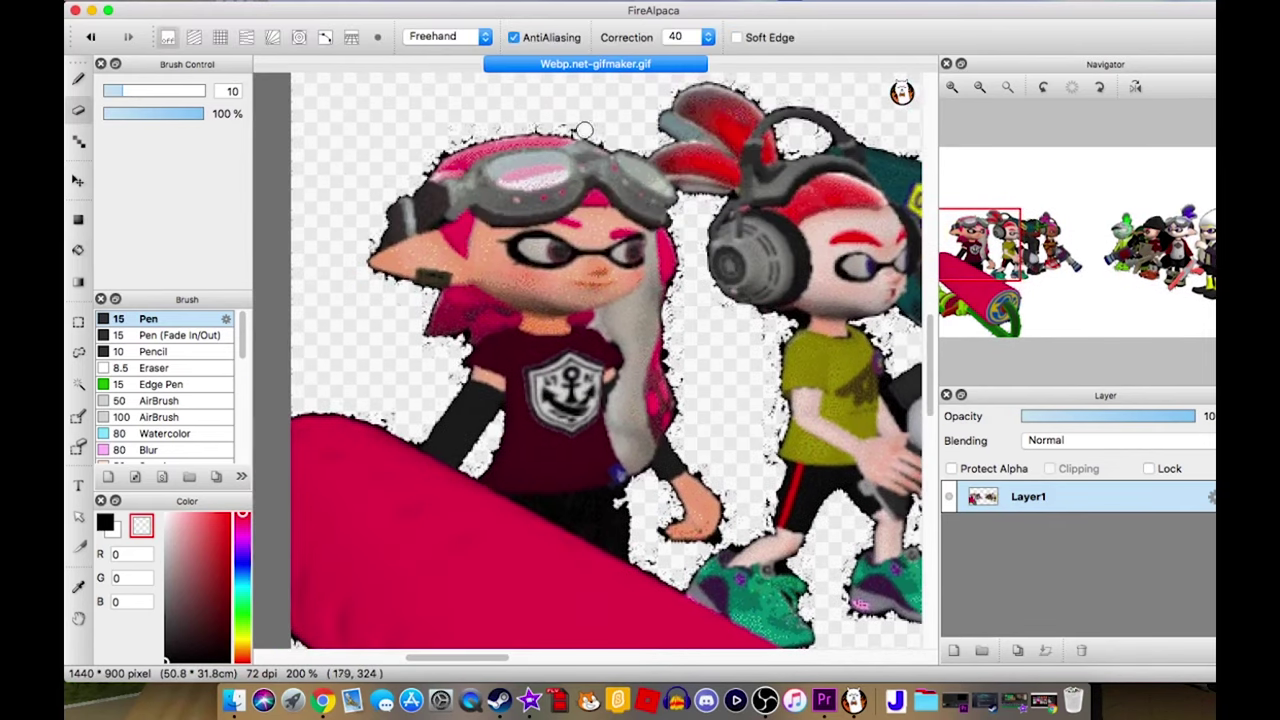
Step: Erase the leftover fringe around the pink-haired girl's head, ear and arms with the Eraser at size 10
scroll(584, 130, "up", 2, "ctrl")
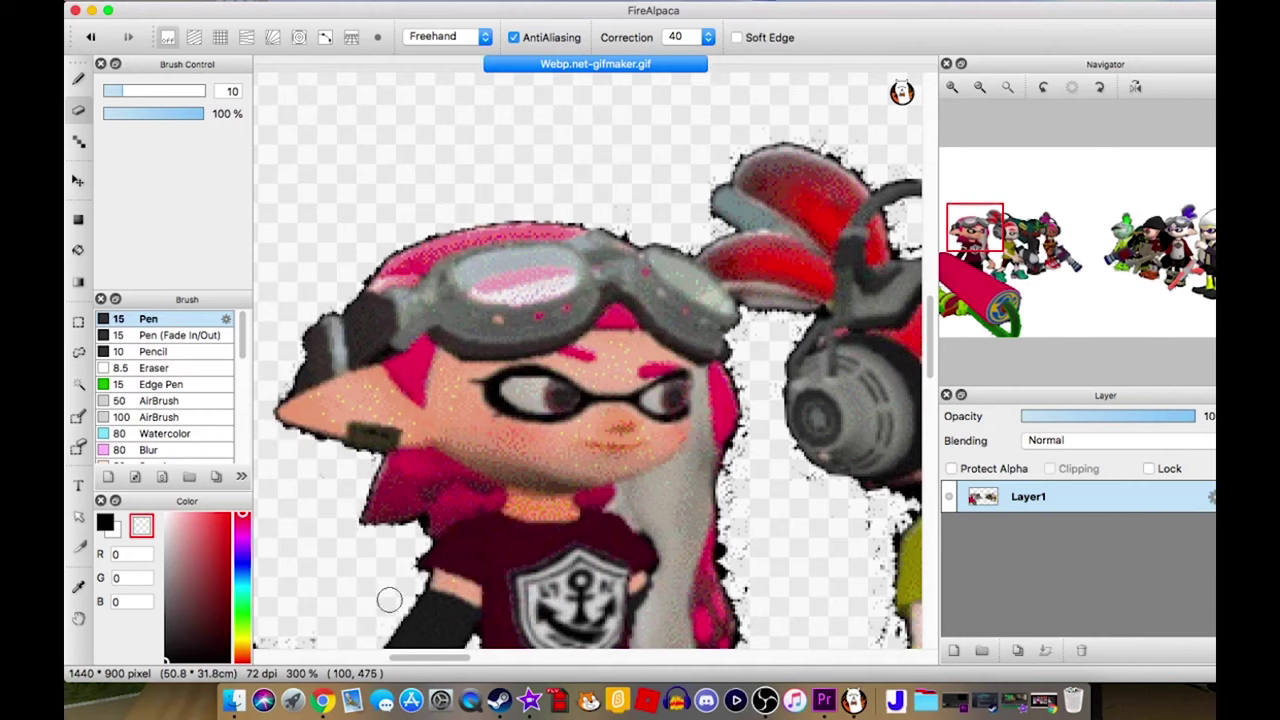
scroll(389, 599, "down", 8)
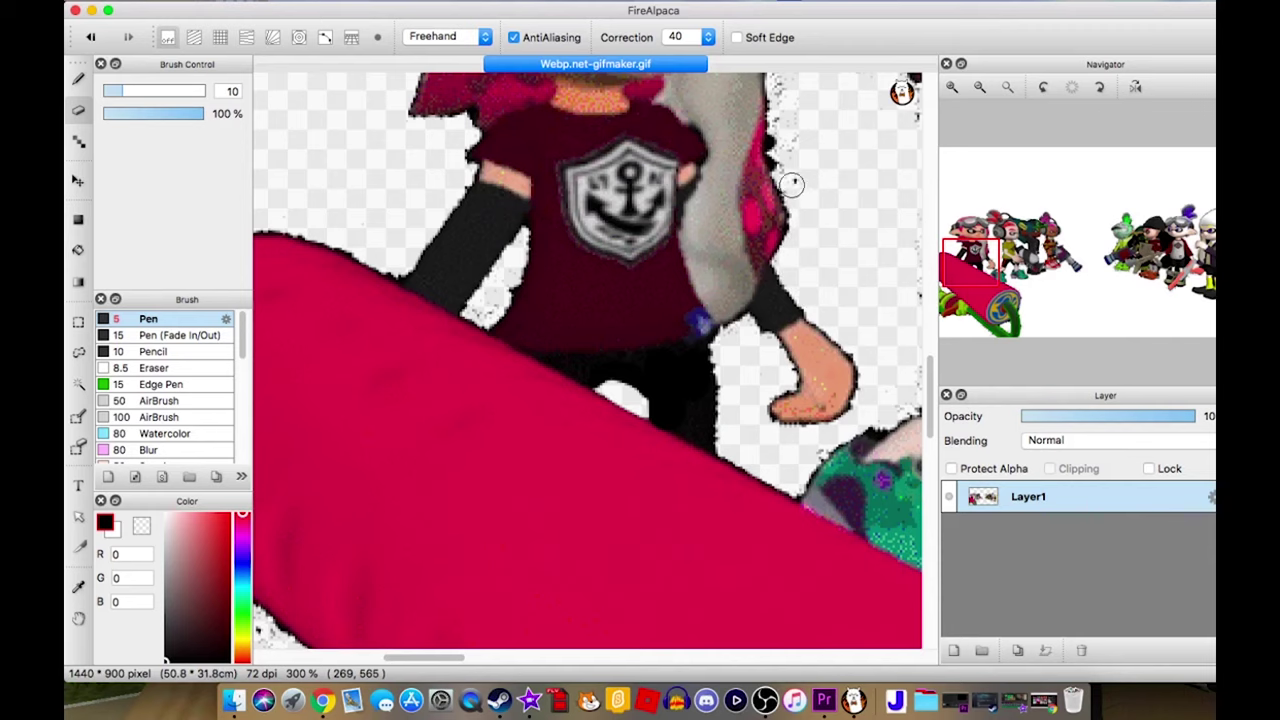
Step: Erase the leftover fringe between the pink-haired girl and the red-haired boy and around his hair, headphones and shirt
scroll(700, 300, "up", 8)
scroll(603, 435, "right", 5)
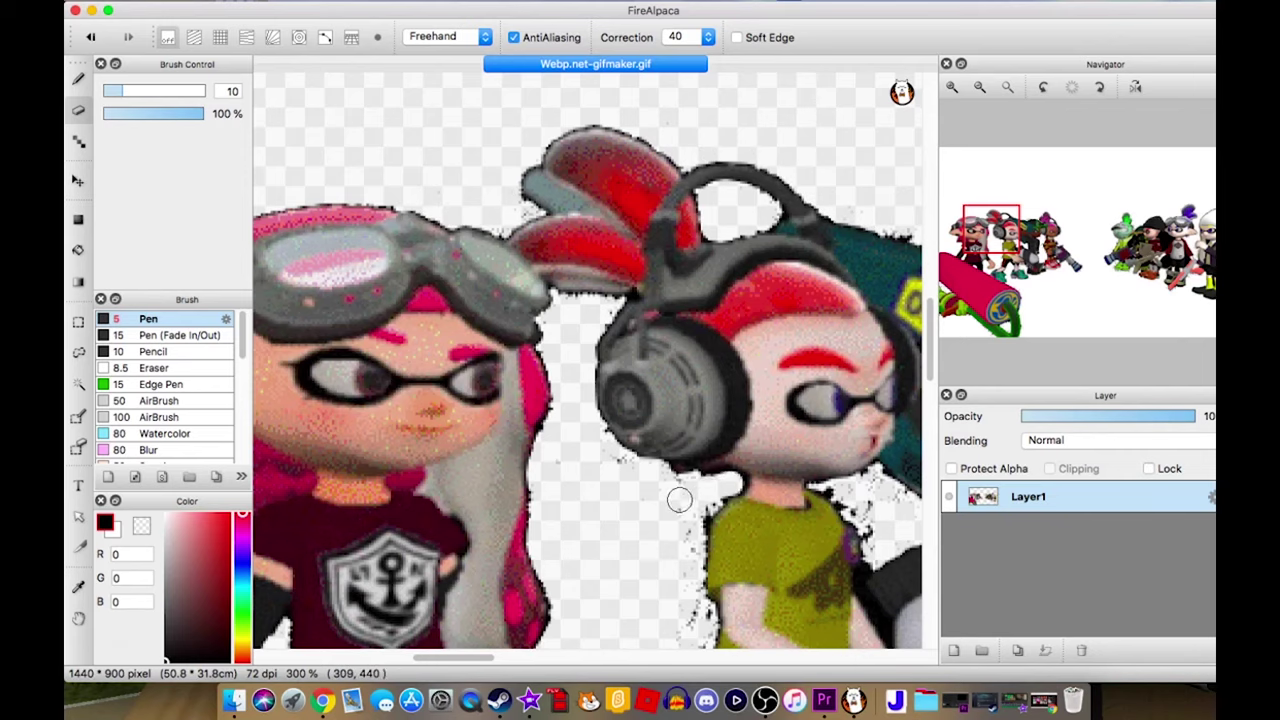
scroll(547, 241, "down", 6)
scroll(547, 241, "right", 3)
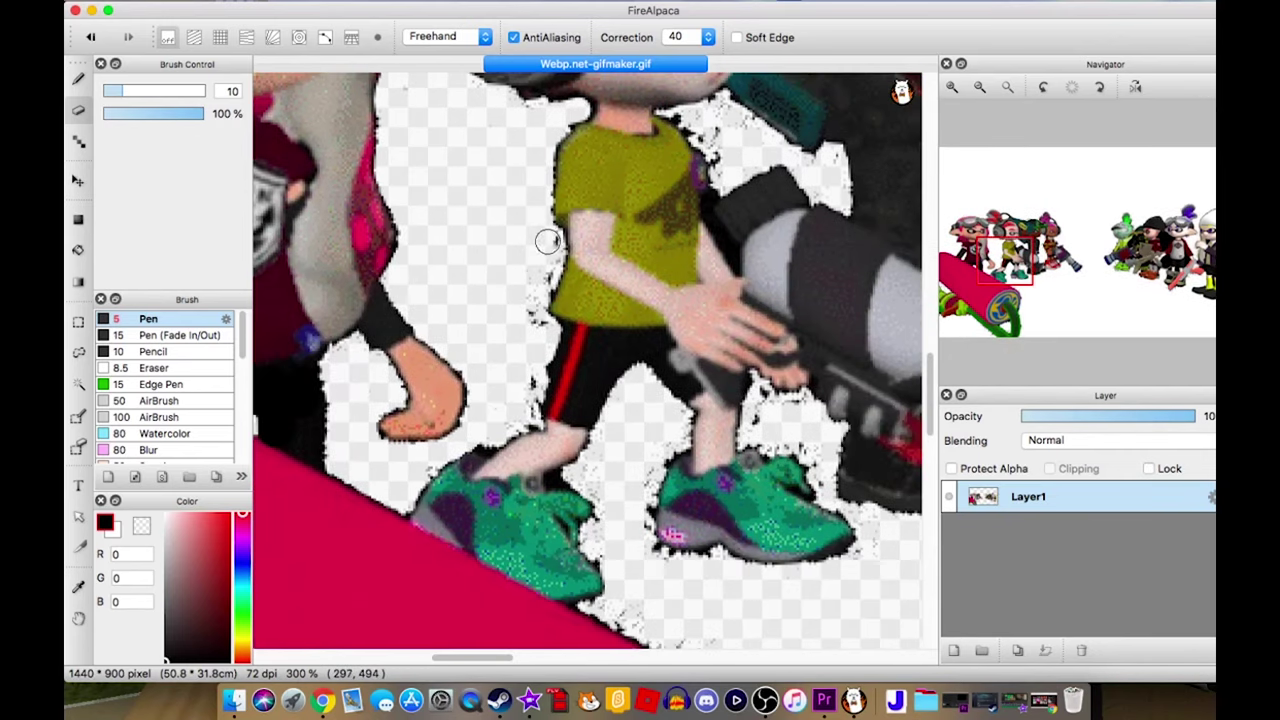